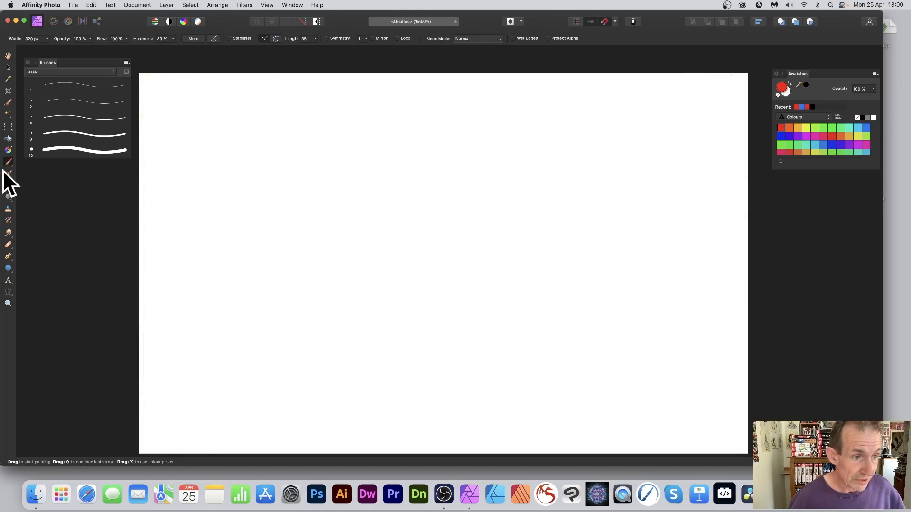
Step: Scribble overlapping loops across the canvas with the Pixel Tool and 1 px brush, first in red and again in blue
left_click(10, 163)
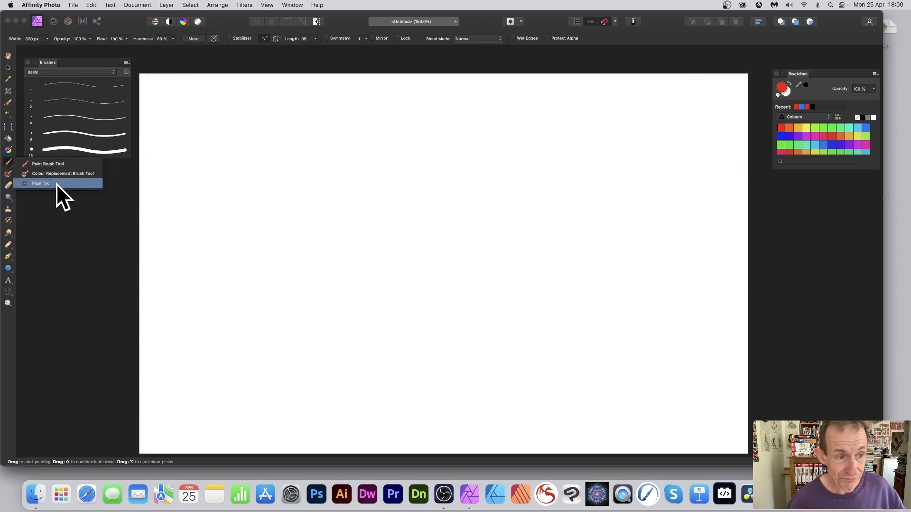
left_click(52, 184)
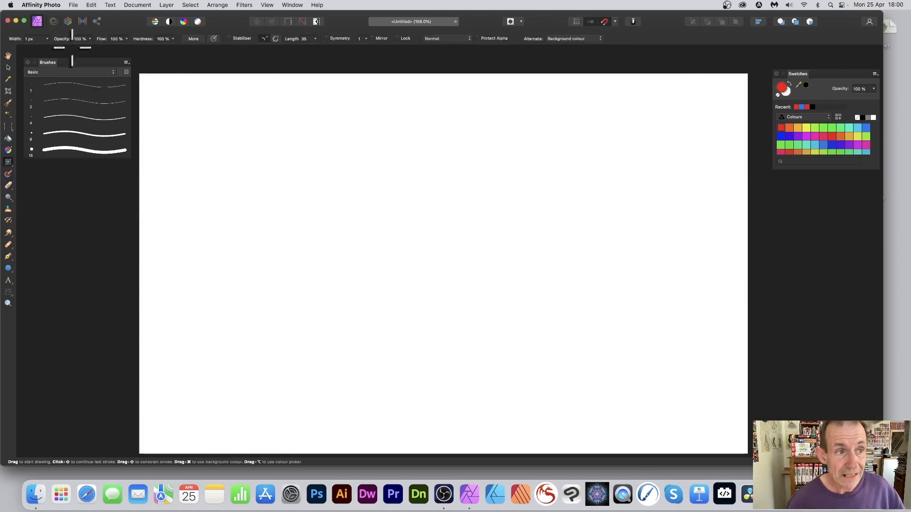
left_click(53, 84)
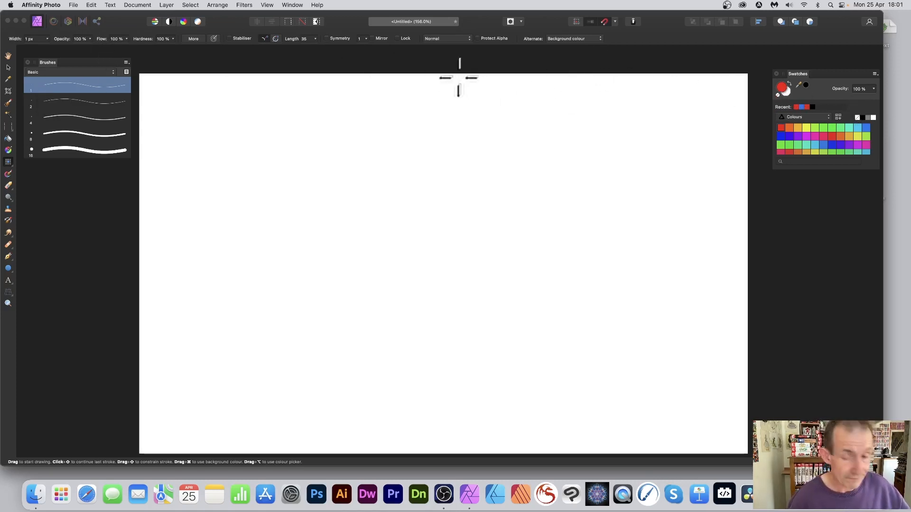
mouse_move(322, 179)
left_mouse_down()
mouse_move(355, 166)
mouse_move(433, 272)
mouse_move(410, 312)
mouse_move(372, 189)
mouse_move(506, 195)
mouse_move(527, 219)
mouse_move(529, 275)
mouse_move(531, 213)
mouse_move(566, 160)
mouse_move(555, 152)
mouse_move(452, 187)
mouse_move(460, 126)
mouse_move(383, 136)
mouse_move(296, 255)
mouse_move(323, 212)
mouse_move(288, 170)
mouse_move(324, 142)
mouse_move(390, 148)
mouse_move(366, 136)
mouse_move(367, 274)
mouse_move(309, 276)
mouse_move(334, 289)
mouse_move(371, 235)
mouse_move(487, 249)
mouse_move(470, 313)
mouse_move(480, 271)
mouse_move(605, 185)
mouse_move(606, 342)
mouse_move(481, 377)
mouse_move(385, 307)
mouse_move(371, 208)
mouse_move(479, 168)
left_mouse_up()
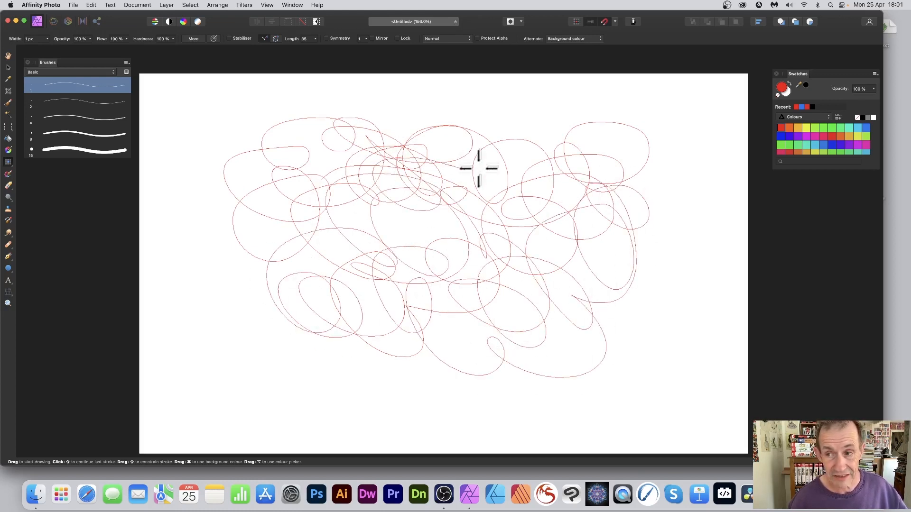
left_click(865, 127)
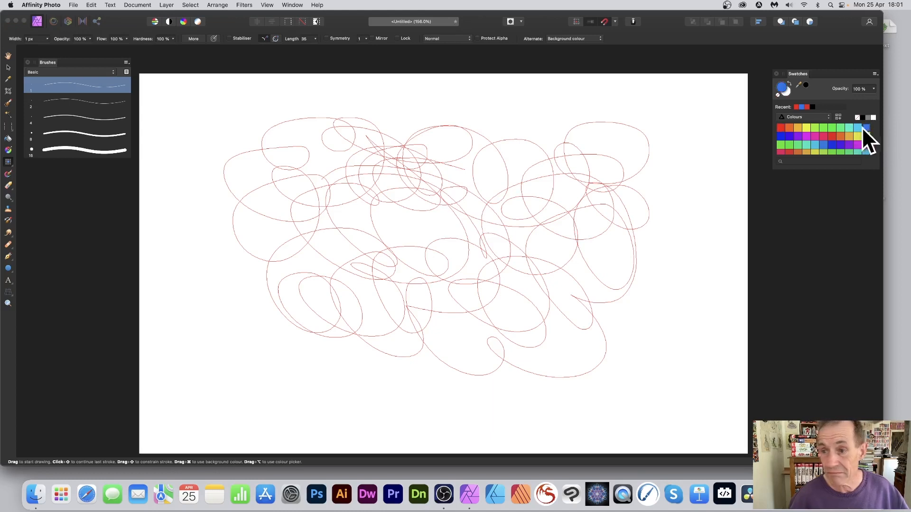
mouse_move(472, 168)
left_mouse_down()
mouse_move(445, 197)
mouse_move(277, 155)
mouse_move(516, 138)
mouse_move(379, 251)
mouse_move(329, 326)
mouse_move(342, 197)
mouse_move(533, 264)
mouse_move(296, 364)
mouse_move(400, 240)
mouse_move(258, 209)
mouse_move(226, 161)
mouse_move(308, 209)
mouse_move(230, 278)
mouse_move(595, 332)
mouse_move(654, 242)
mouse_move(649, 175)
mouse_move(77, 81)
left_mouse_up()
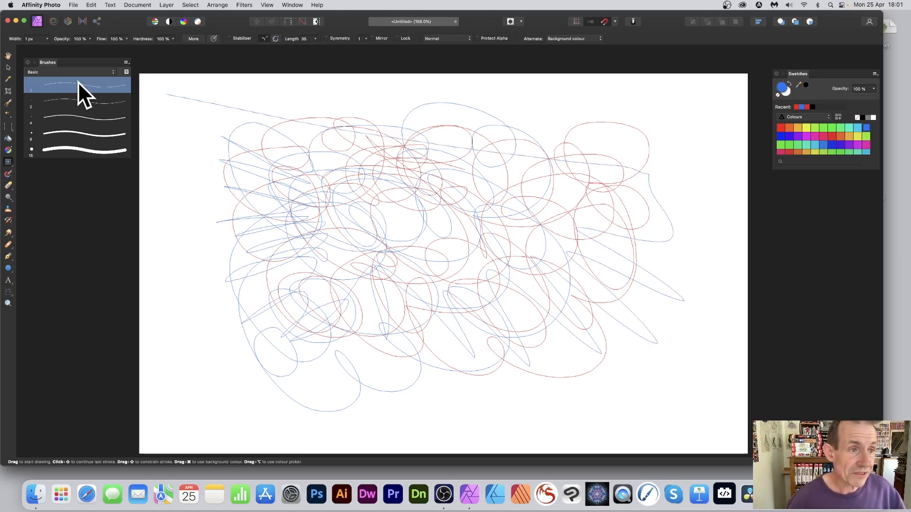
Step: Create a new brush from the scribble as a selected object and delete the scribble from the canvas
left_click(8, 67)
left_click_drag(371, 178, 381, 175)
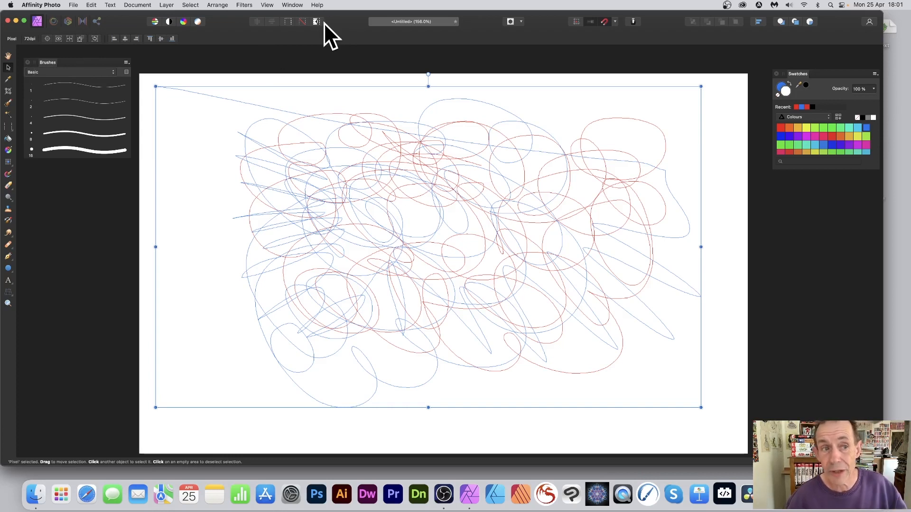
left_click(126, 63)
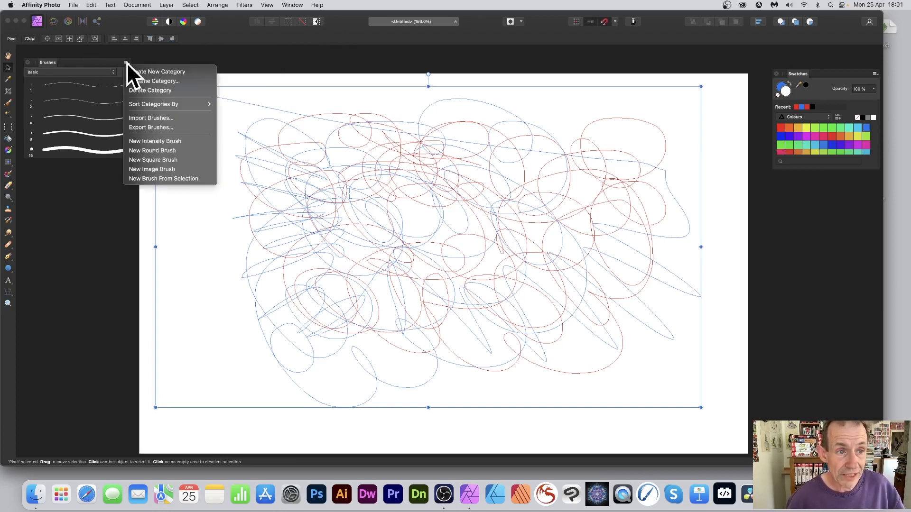
left_click(162, 178)
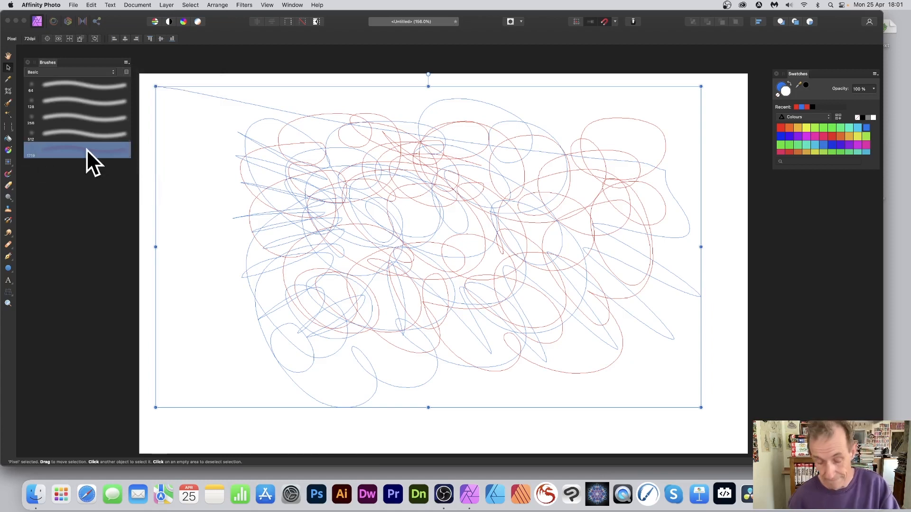
key("Delete")
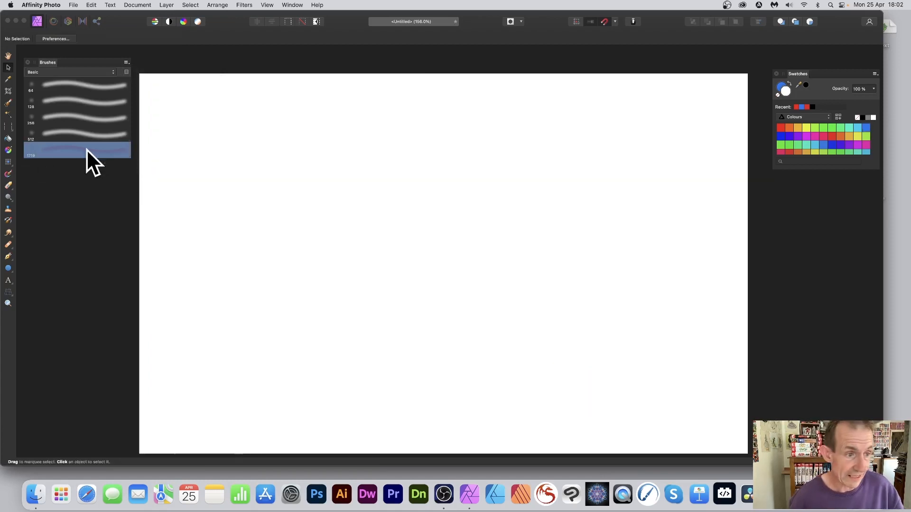
Step: Choose the new scribble brush for the Paint Brush Tool and open its brush settings
left_click(11, 163)
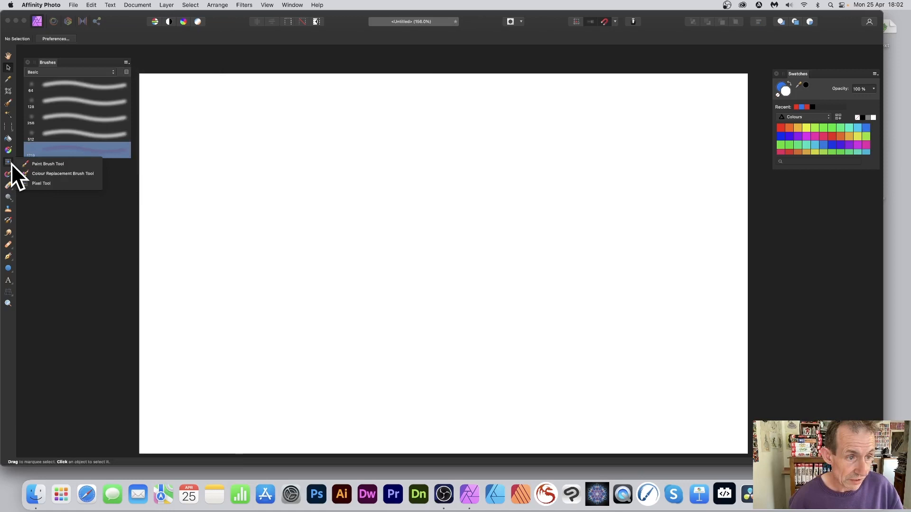
left_click(62, 164)
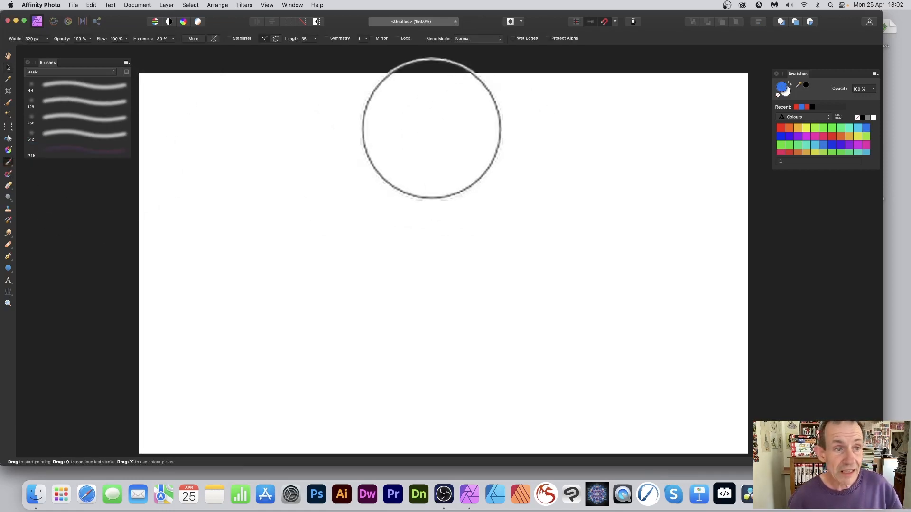
scroll(78, 137, "down", 3)
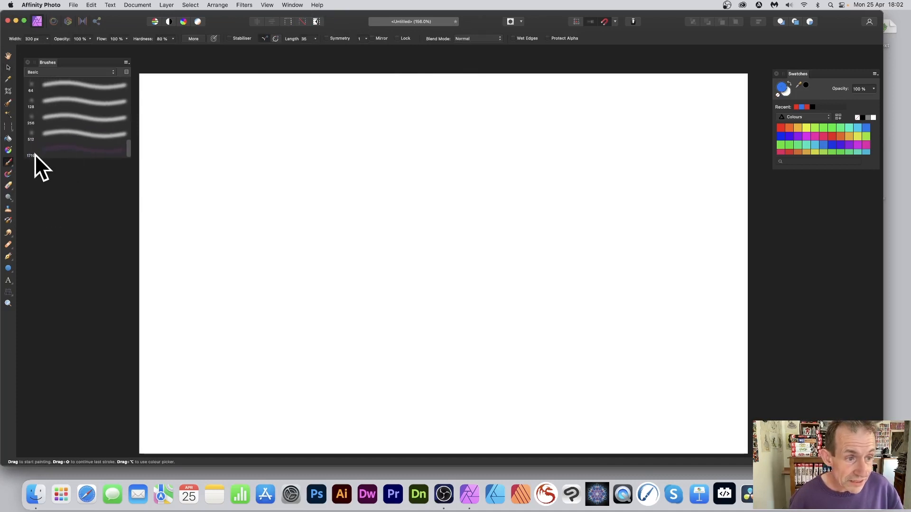
left_click(71, 151)
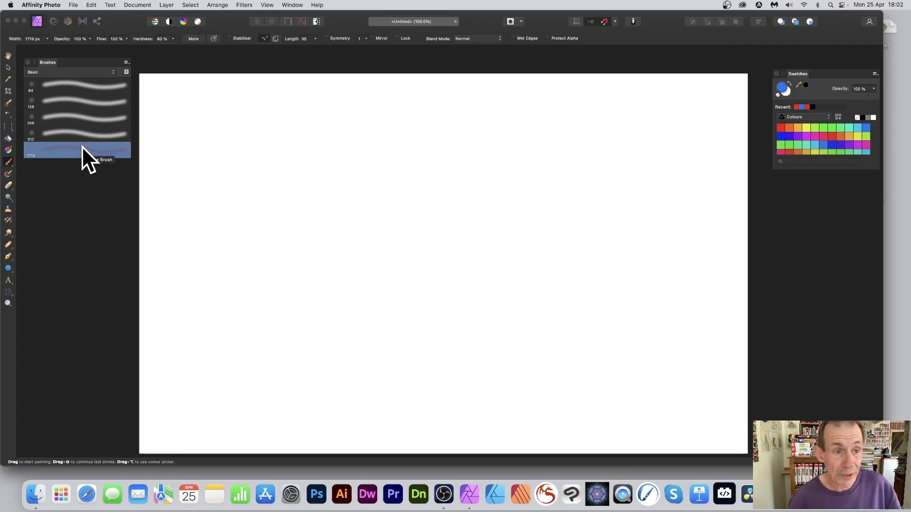
double_click(82, 146)
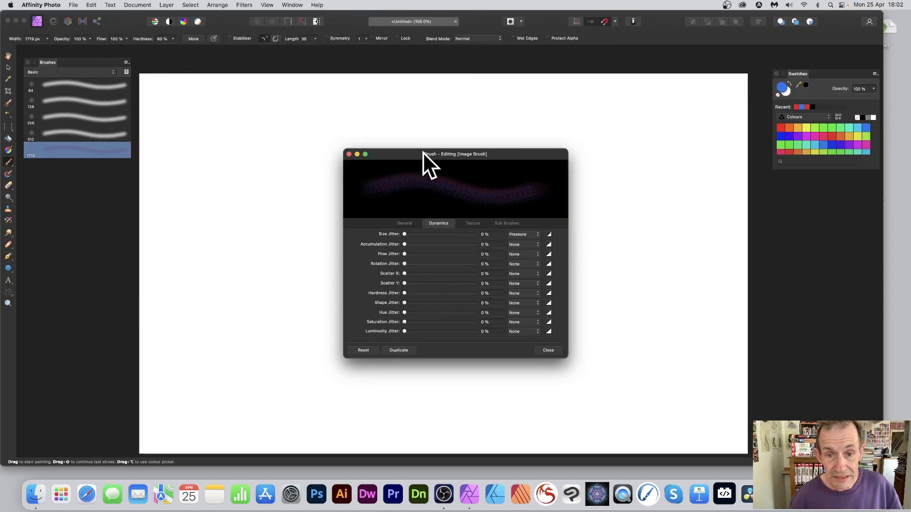
left_click_drag(422, 152, 357, 136)
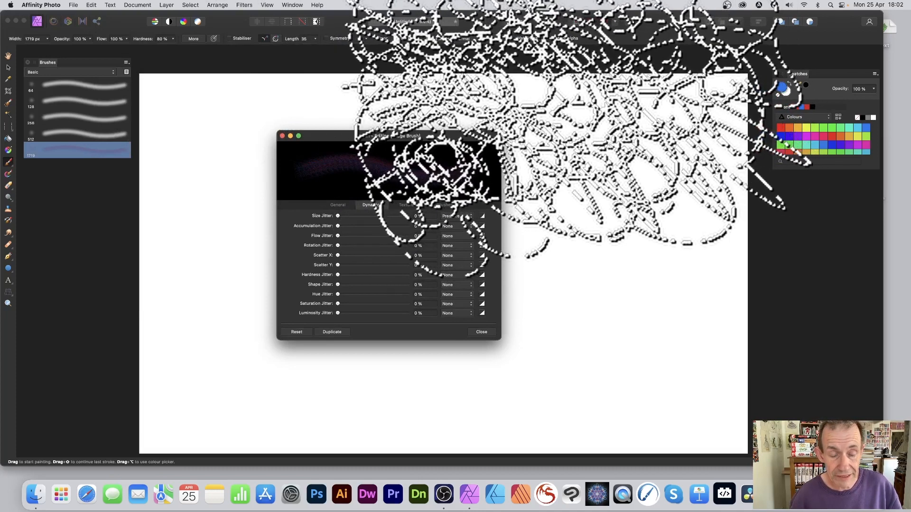
Step: Set the scribble brush's size to 420.9 px and spacing to 28%, testing it with one stroke that is undone
left_click(339, 205)
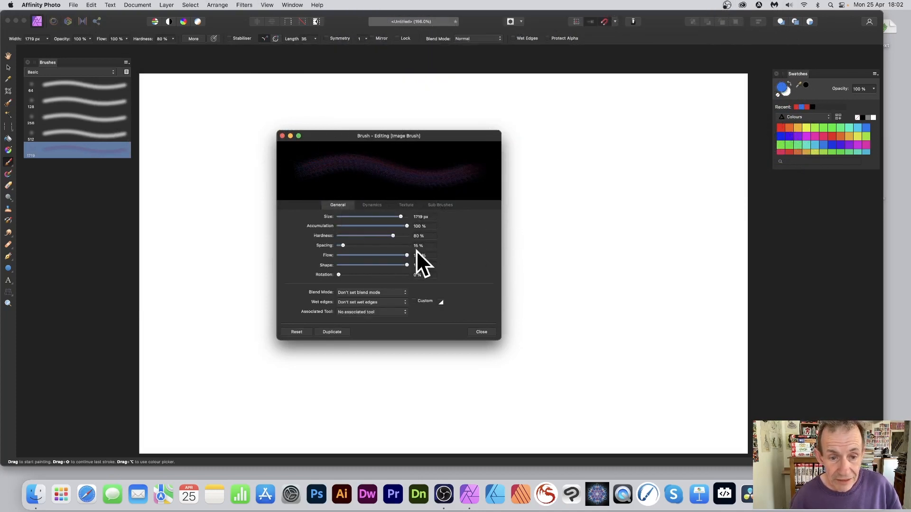
left_click_drag(399, 215, 389, 215)
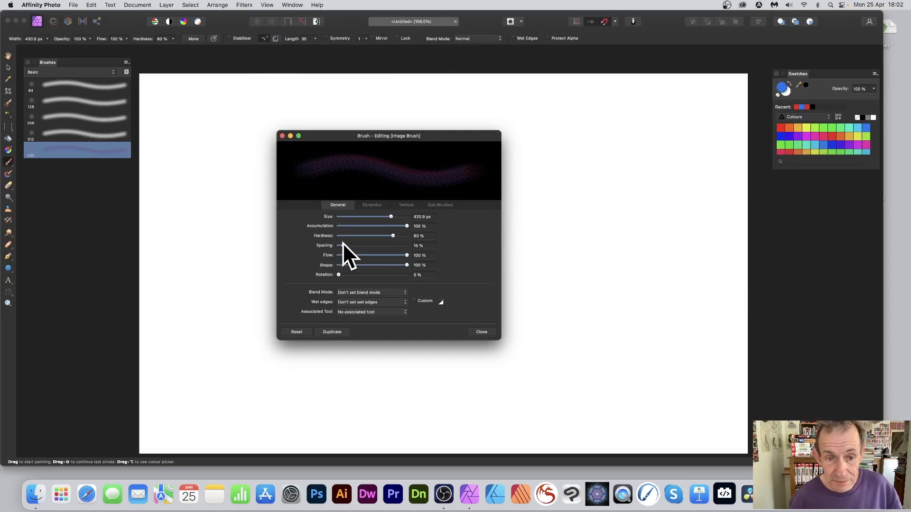
left_click_drag(343, 245, 345, 245)
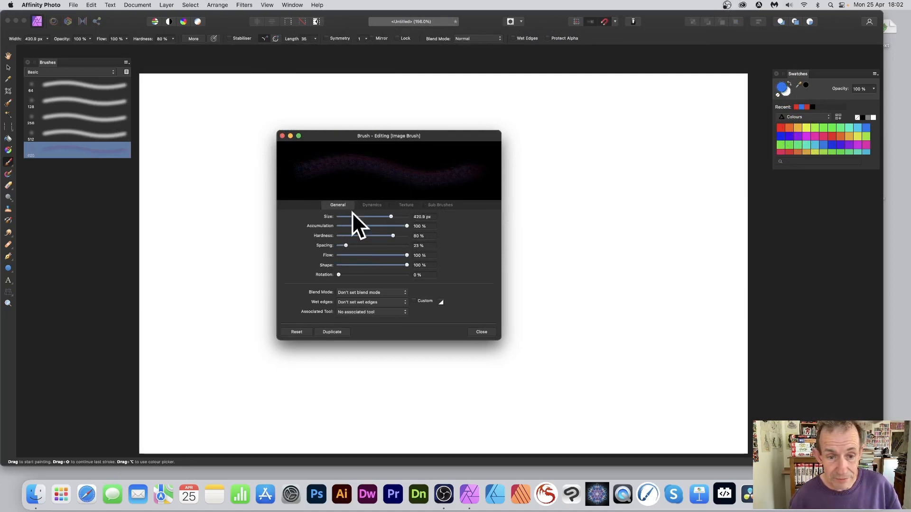
left_click_drag(348, 245, 349, 245)
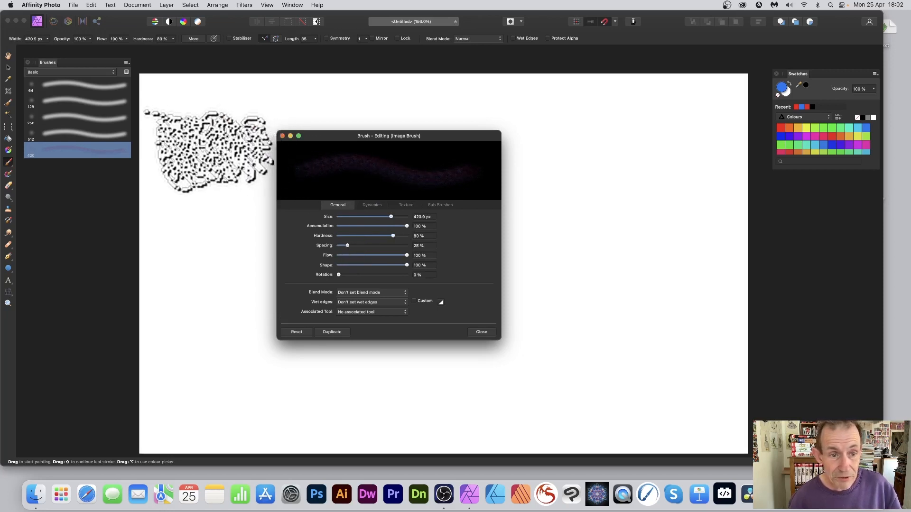
mouse_move(204, 153)
left_mouse_down()
mouse_move(258, 125)
mouse_move(378, 94)
mouse_move(447, 182)
mouse_move(556, 111)
mouse_move(466, 166)
mouse_move(378, 59)
mouse_move(392, 130)
mouse_move(295, 154)
mouse_move(237, 99)
mouse_move(271, 112)
mouse_move(223, 139)
left_mouse_up()
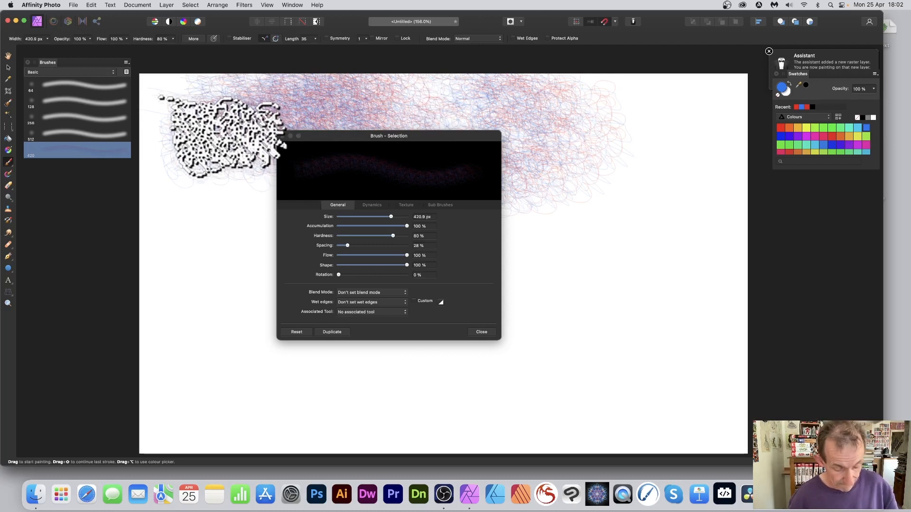
key("super+z")
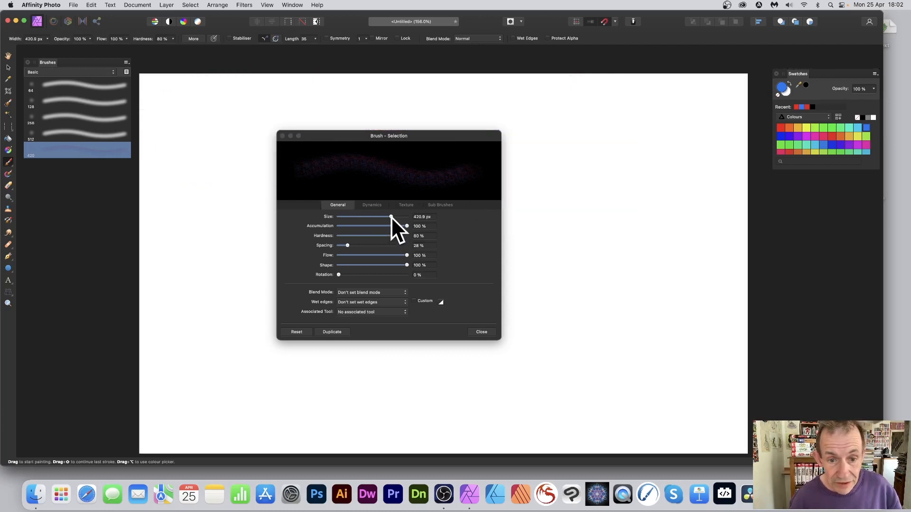
Step: Enlarge the brush slightly and set jitter to 61% hue, 77% saturation, 80% luminosity, 71% size and 91% rotation
left_click_drag(391, 216, 396, 216)
left_click(372, 205)
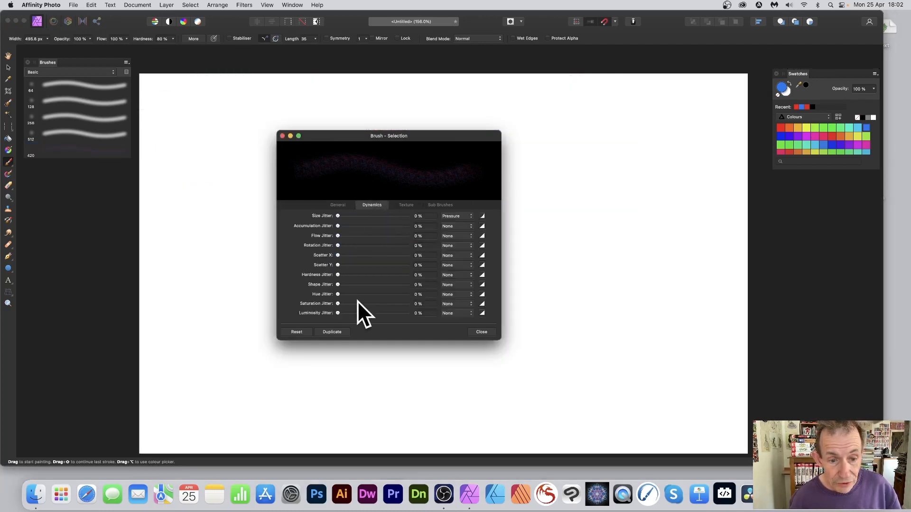
mouse_move(340, 294)
left_mouse_down()
mouse_move(390, 304)
mouse_move(378, 313)
left_mouse_up()
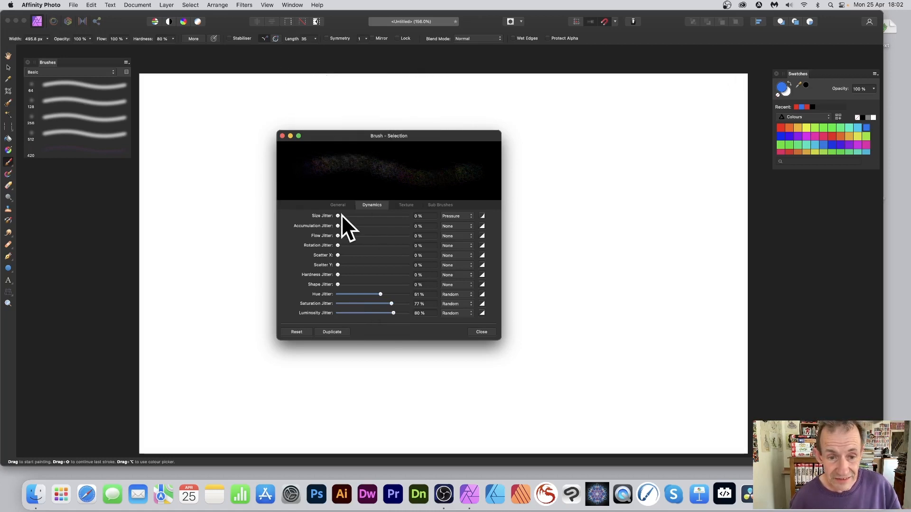
left_click_drag(341, 214, 383, 215)
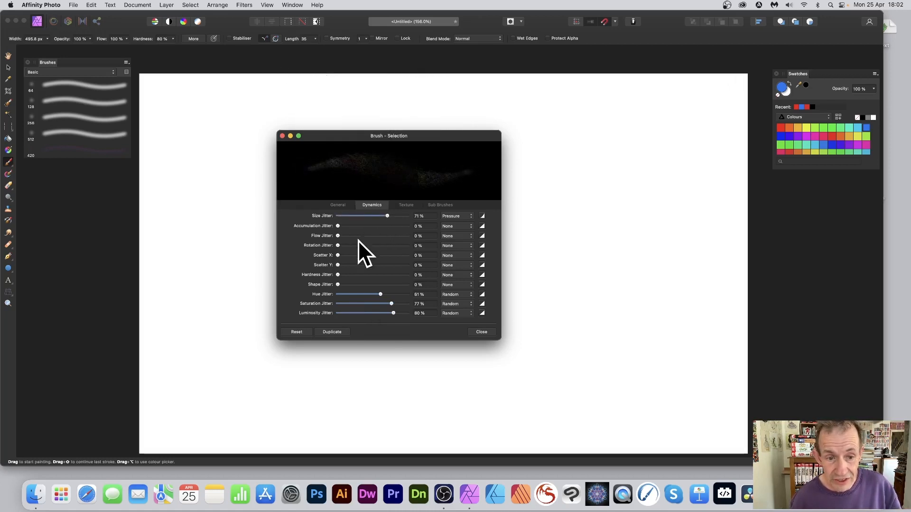
left_click_drag(346, 245, 400, 246)
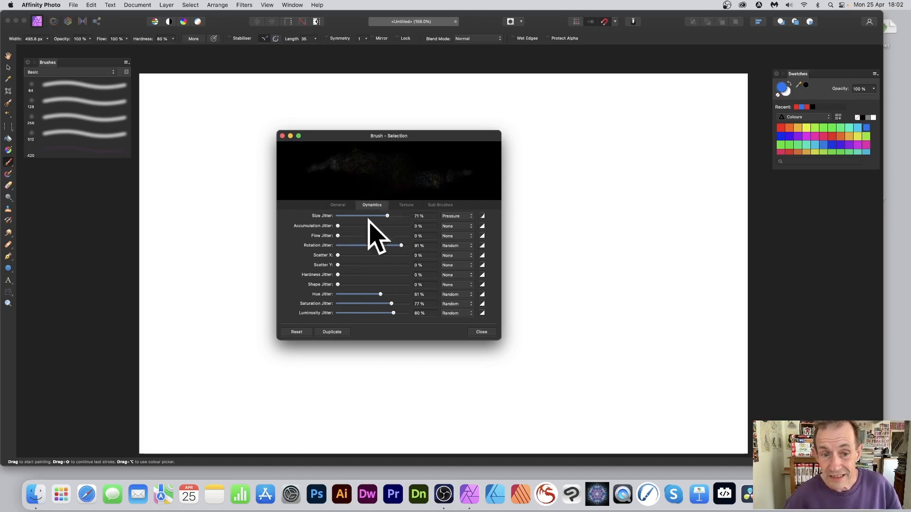
Step: Set the brush size to 786.3 px and paint dense multicoloured scribbles over nearly the whole canvas
left_click(338, 205)
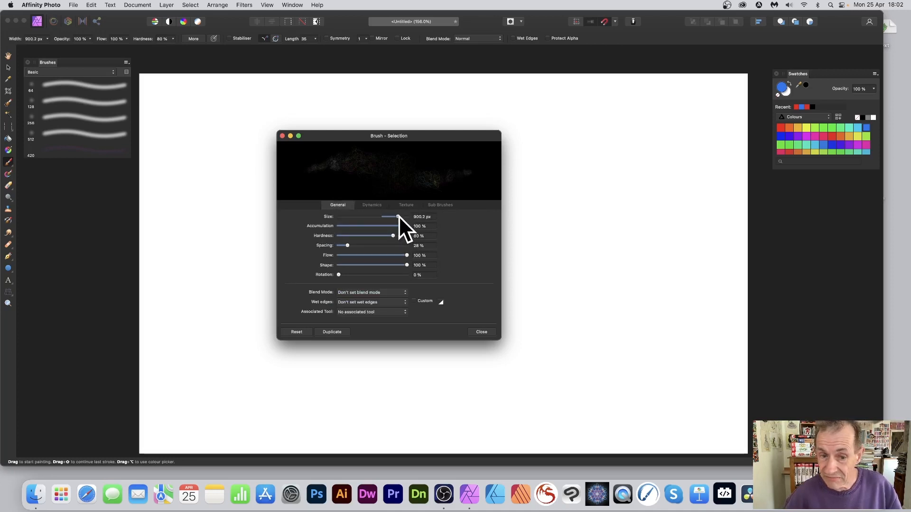
left_click_drag(398, 215, 396, 215)
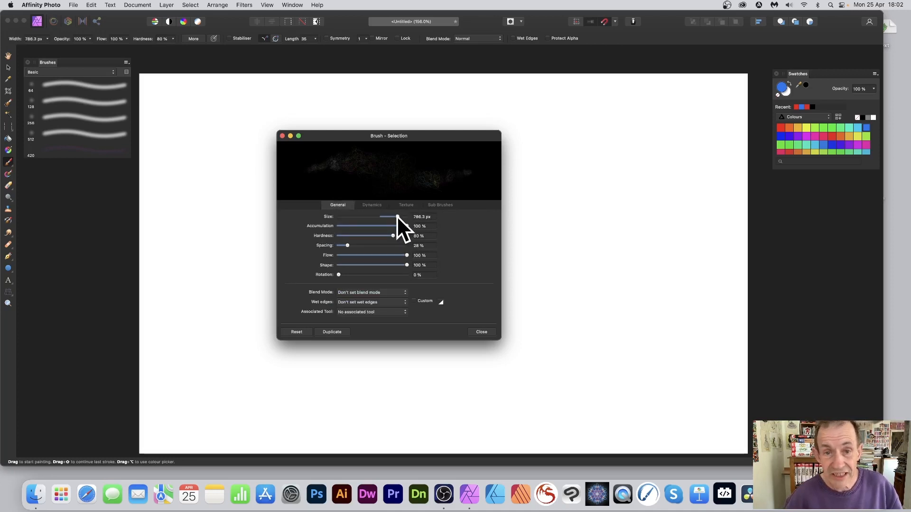
left_click(482, 330)
mouse_move(346, 147)
left_mouse_down()
mouse_move(382, 130)
mouse_move(443, 215)
mouse_move(528, 151)
mouse_move(504, 144)
mouse_move(577, 216)
mouse_move(663, 173)
mouse_move(682, 126)
mouse_move(709, 112)
mouse_move(679, 353)
mouse_move(615, 327)
mouse_move(581, 345)
mouse_move(684, 333)
mouse_move(544, 293)
mouse_move(460, 373)
mouse_move(425, 317)
mouse_move(294, 279)
mouse_move(289, 226)
mouse_move(239, 147)
mouse_move(334, 110)
mouse_move(435, 137)
mouse_move(285, 344)
mouse_move(261, 360)
mouse_move(193, 258)
mouse_move(187, 141)
mouse_move(266, 120)
mouse_move(350, 203)
mouse_move(418, 195)
mouse_move(502, 99)
mouse_move(572, 95)
mouse_move(584, 193)
mouse_move(549, 310)
mouse_move(558, 304)
mouse_move(557, 255)
mouse_move(583, 185)
mouse_move(471, 263)
mouse_move(373, 359)
mouse_move(281, 253)
mouse_move(242, 183)
mouse_move(288, 131)
mouse_move(246, 76)
left_mouse_up()
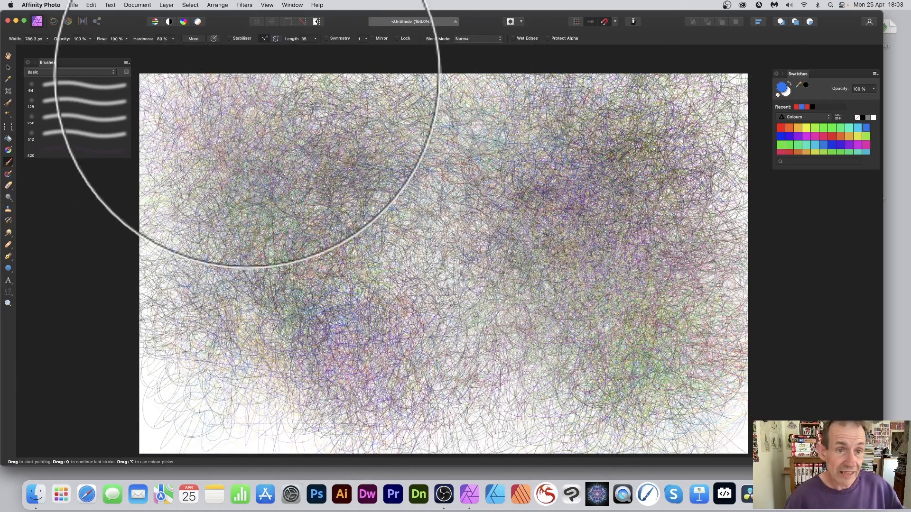
Step: Apply a Motion Blur to the scribbles with a radius of 63.8 px and a rotation of 69°
left_click(243, 3)
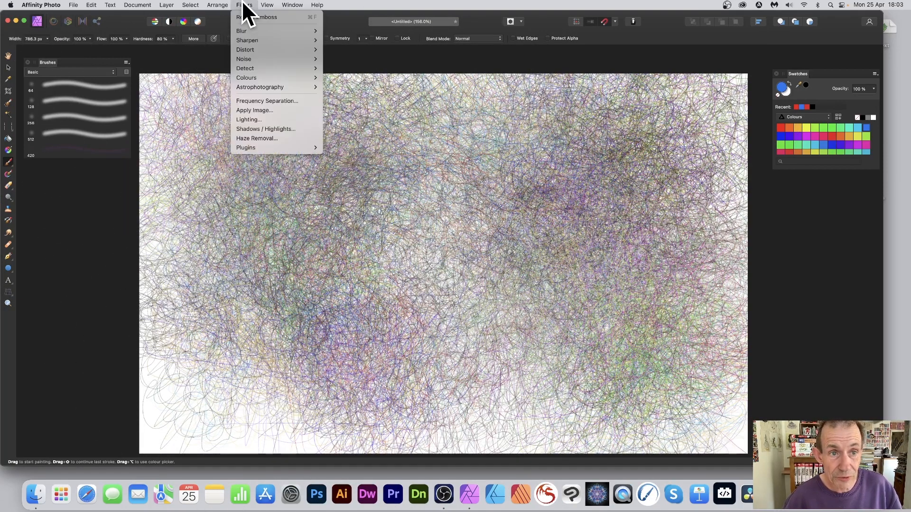
mouse_move(249, 29)
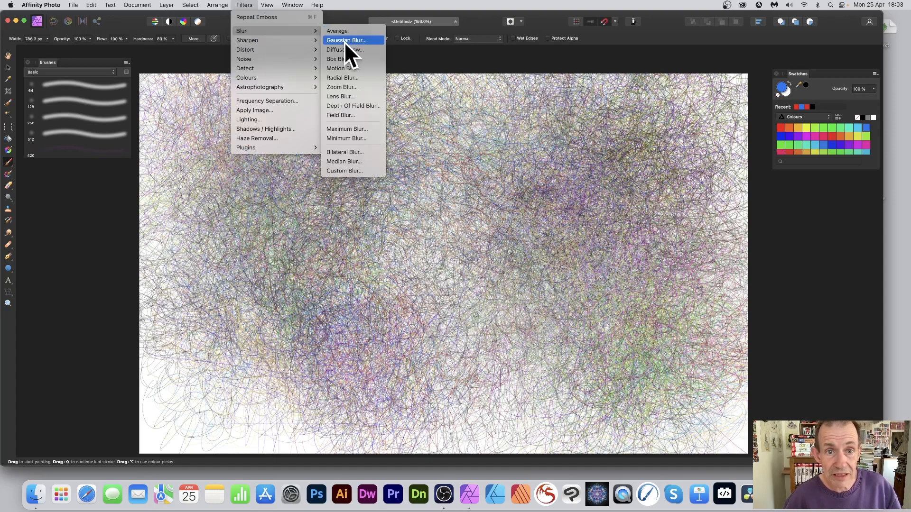
left_click(345, 66)
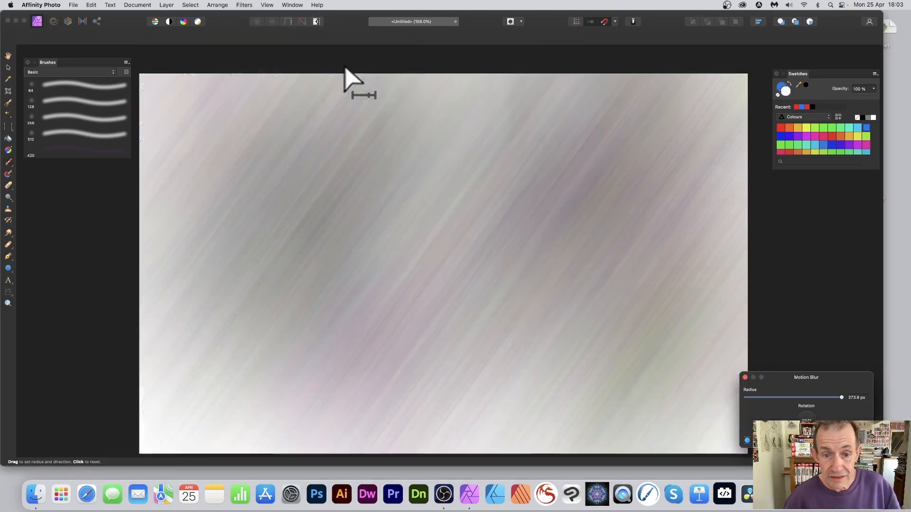
mouse_move(486, 191)
left_mouse_down()
mouse_move(451, 212)
mouse_move(402, 273)
mouse_move(480, 177)
left_mouse_up()
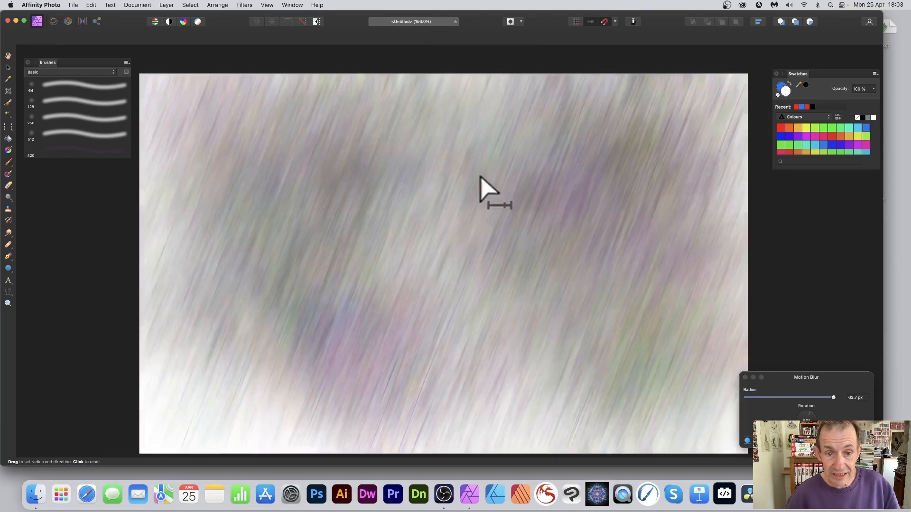
left_click_drag(801, 377, 411, 248)
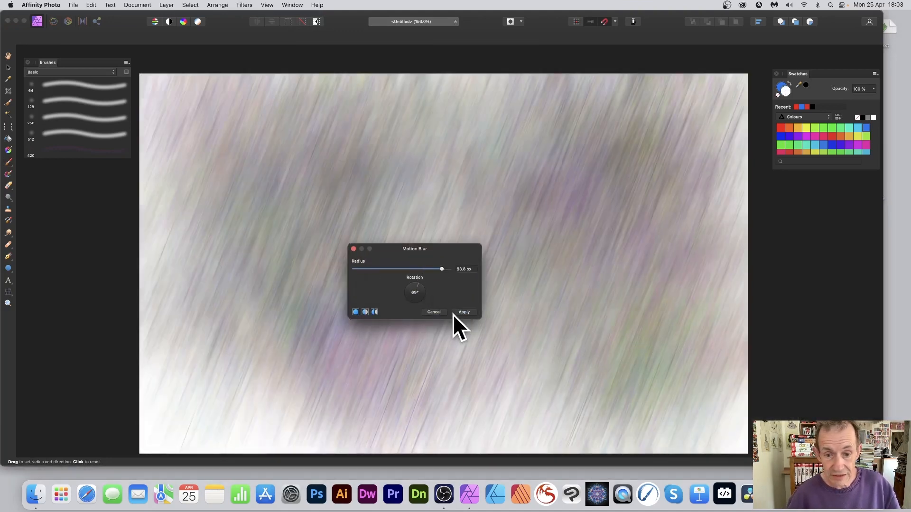
left_click(466, 311)
Step: Paint a fresh layer of multicoloured scribbles over the blurred artwork
mouse_move(521, 101)
left_mouse_down()
mouse_move(603, 157)
mouse_move(533, 251)
mouse_move(378, 206)
mouse_move(403, 193)
mouse_move(421, 140)
mouse_move(493, 237)
mouse_move(426, 334)
mouse_move(339, 254)
mouse_move(254, 250)
mouse_move(176, 149)
mouse_move(554, 128)
mouse_move(507, 145)
mouse_move(577, 198)
mouse_move(621, 156)
mouse_move(614, 181)
mouse_move(641, 288)
mouse_move(523, 333)
mouse_move(422, 298)
mouse_move(300, 155)
mouse_move(356, 154)
mouse_move(339, 151)
mouse_move(358, 180)
mouse_move(319, 149)
mouse_move(386, 92)
mouse_move(451, 113)
mouse_move(483, 295)
mouse_move(264, 350)
mouse_move(279, 354)
mouse_move(194, 335)
mouse_move(161, 234)
mouse_move(186, 192)
left_mouse_up()
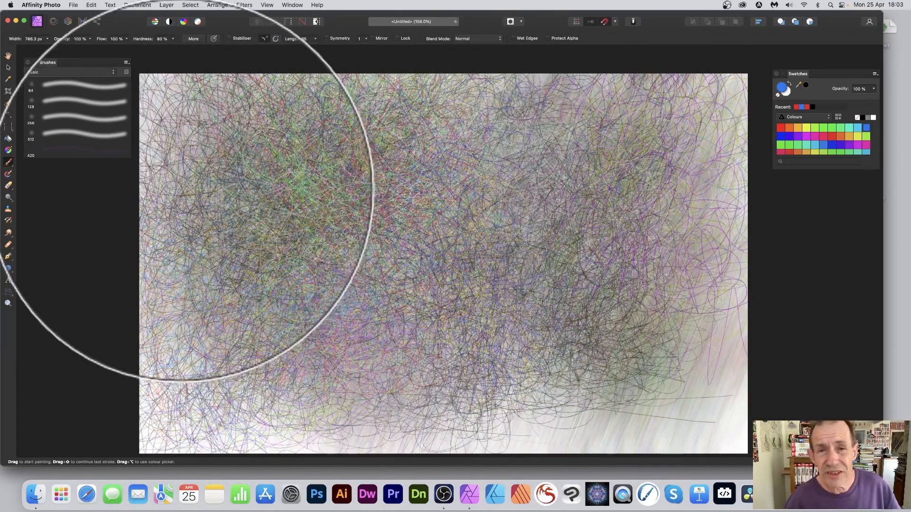
Step: Start the Deform distortion filter on the scribble artwork and set its linear constraints to Similarity
mouse_move(347, 116)
left_mouse_down()
mouse_move(405, 259)
mouse_move(290, 174)
mouse_move(472, 188)
mouse_move(282, 166)
mouse_move(427, 273)
mouse_move(383, 226)
left_mouse_up()
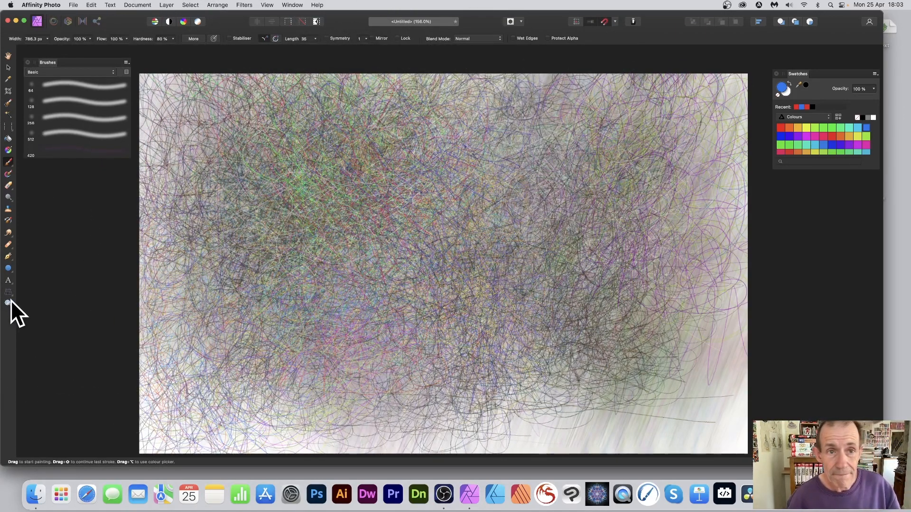
left_click(245, 5)
mouse_move(255, 76)
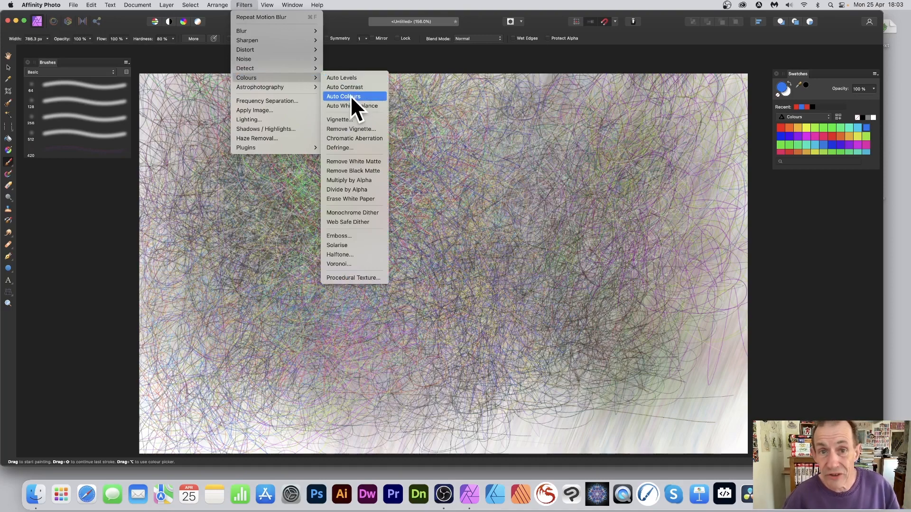
mouse_move(277, 50)
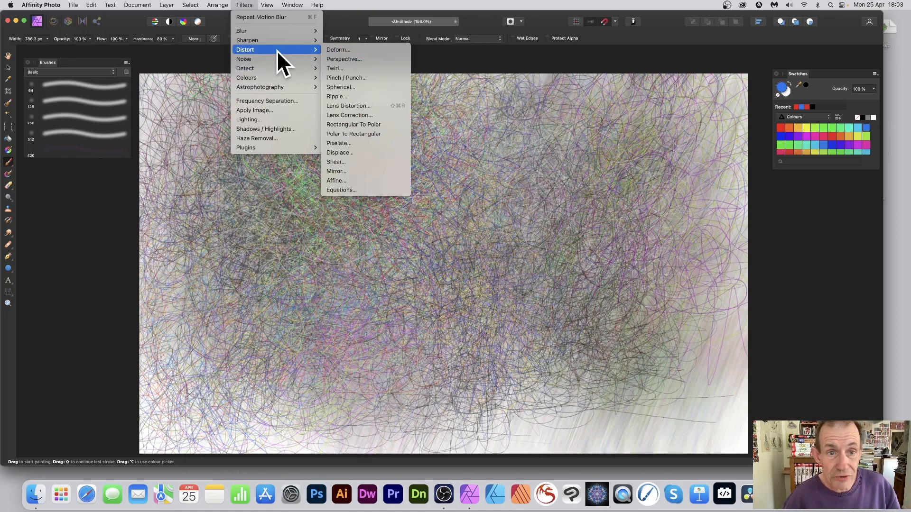
left_click(347, 50)
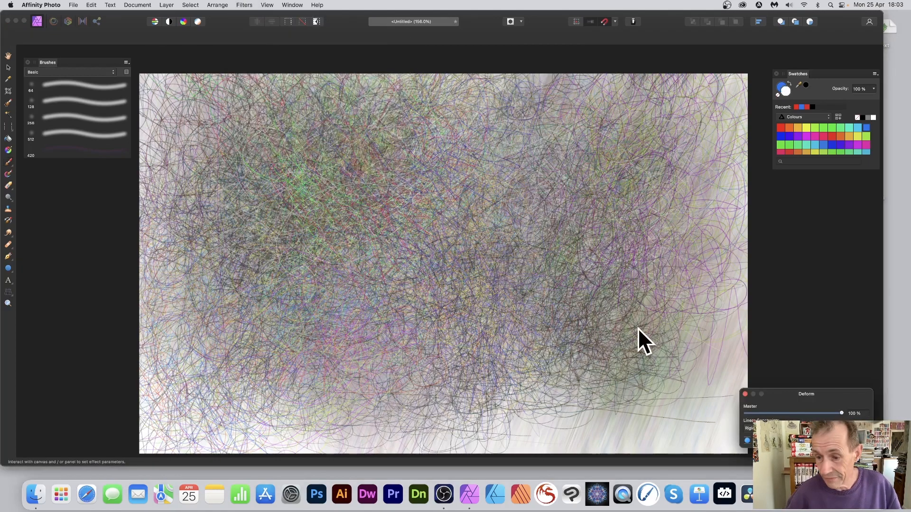
left_click_drag(825, 396, 474, 254)
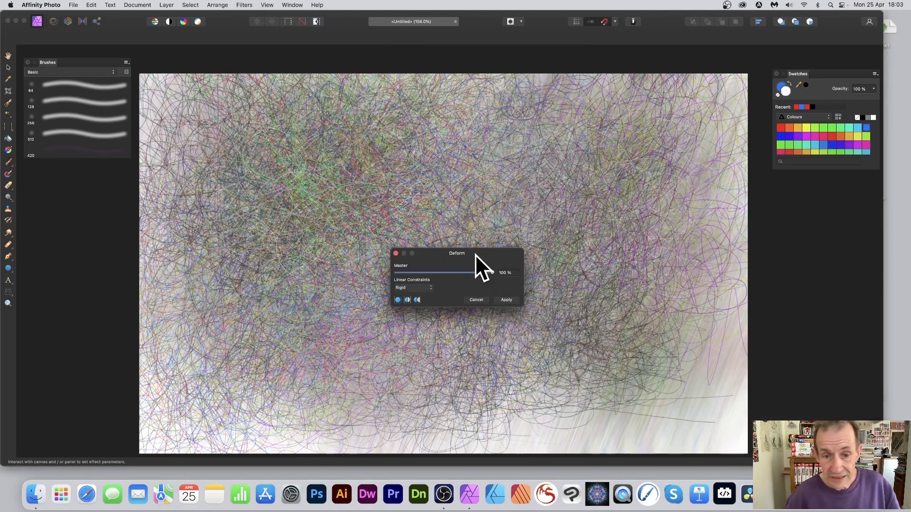
left_click(408, 295)
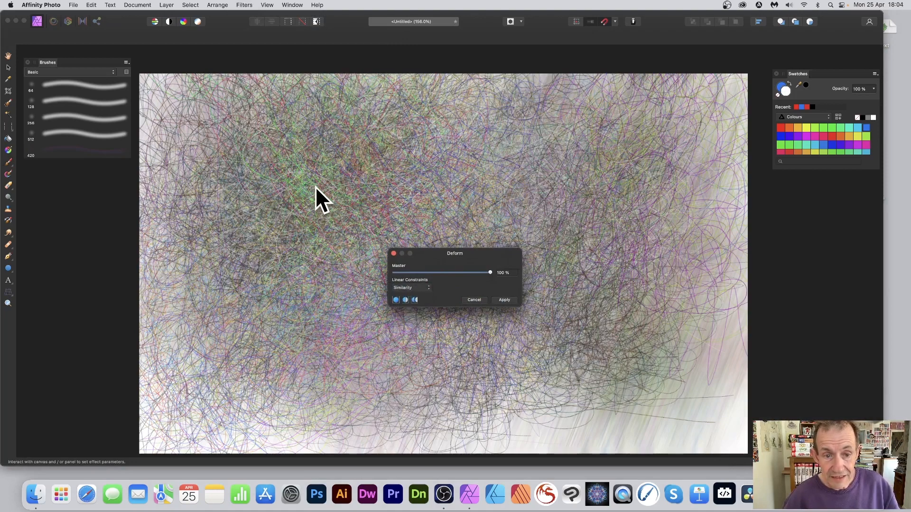
Step: Place deform pins across the artwork, pull them towards the canvas edges and corners to swirl the scribbles, and apply the filter
left_click(444, 144)
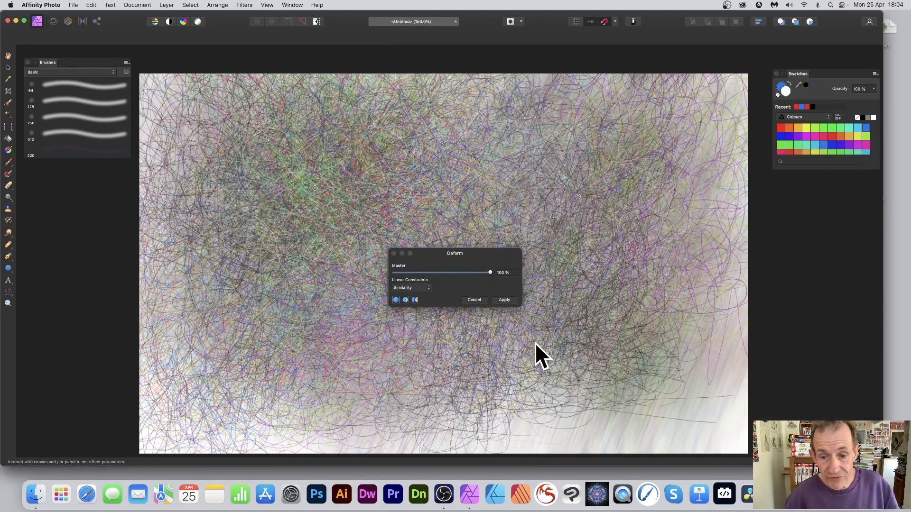
mouse_move(396, 350)
left_mouse_down()
mouse_move(289, 256)
mouse_move(251, 246)
mouse_move(68, 287)
mouse_move(307, 443)
mouse_move(344, 209)
mouse_move(220, 180)
mouse_move(122, 178)
left_mouse_up()
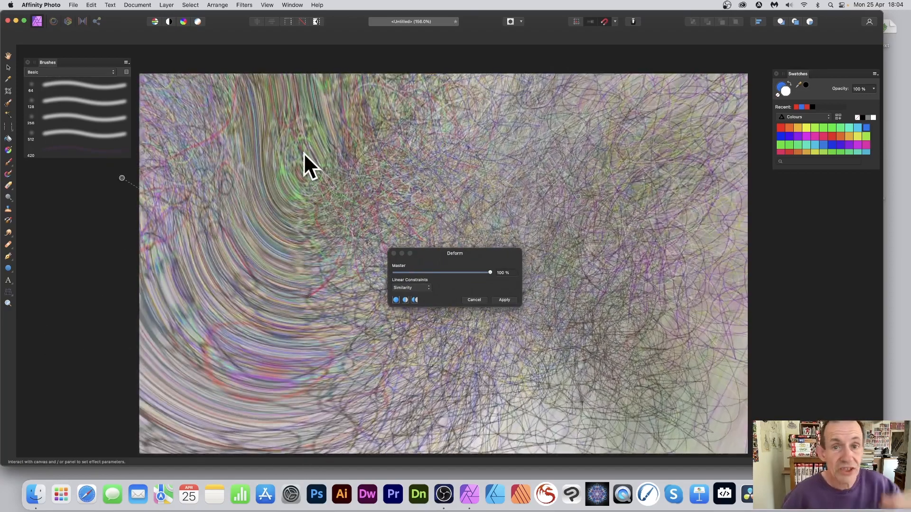
mouse_move(413, 160)
left_mouse_down()
mouse_move(601, 126)
mouse_move(699, 138)
left_mouse_up()
left_click_drag(427, 204, 673, 426)
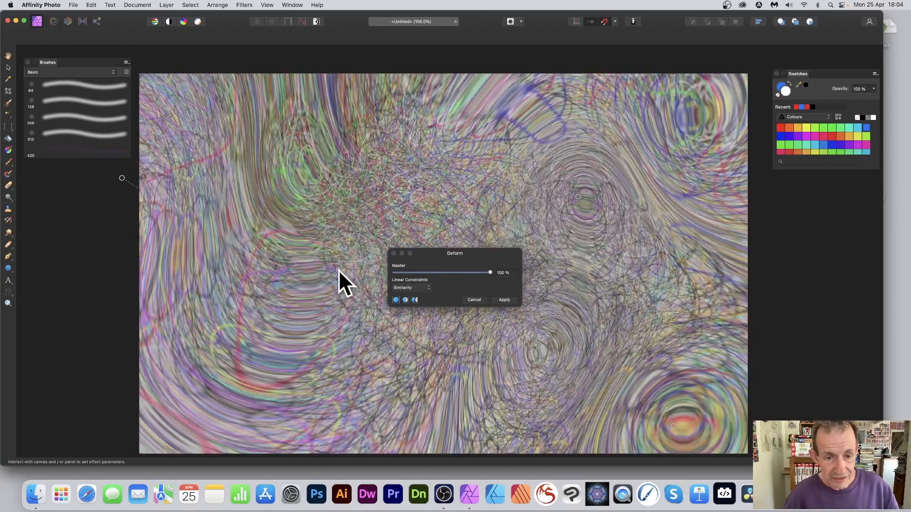
left_click_drag(337, 270, 192, 402)
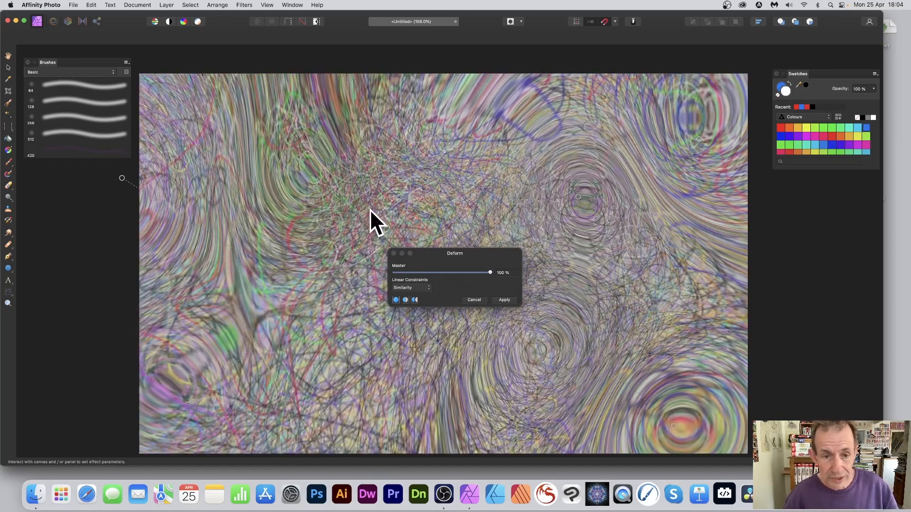
left_click_drag(369, 211, 491, 385)
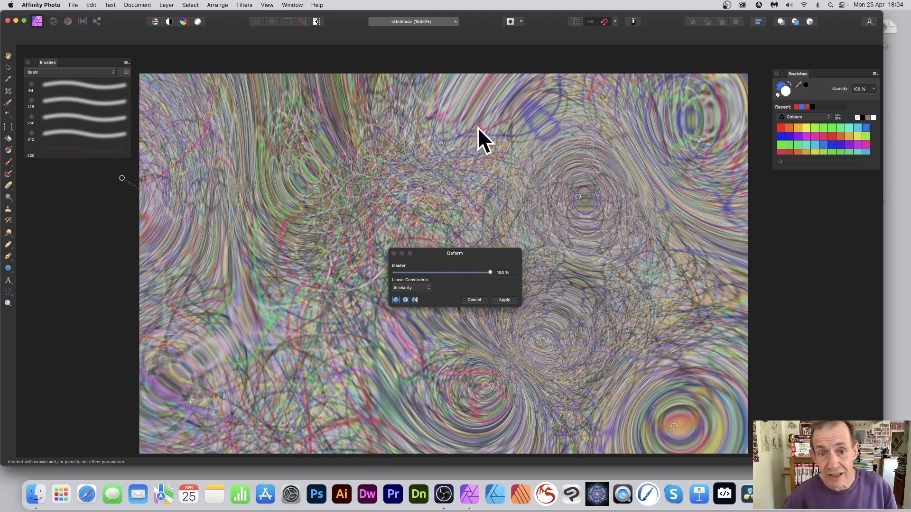
left_click(504, 300)
mouse_move(505, 299)
left_mouse_down()
mouse_move(609, 204)
mouse_move(340, 213)
mouse_move(365, 216)
mouse_move(360, 209)
left_mouse_up()
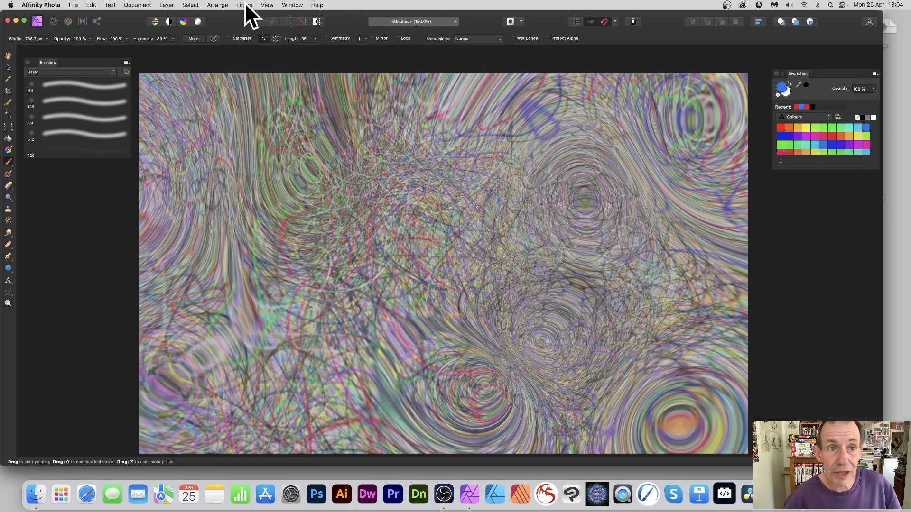
Step: Repeat the Deform filter twice on the artwork to intensify the swirls
left_click(243, 3)
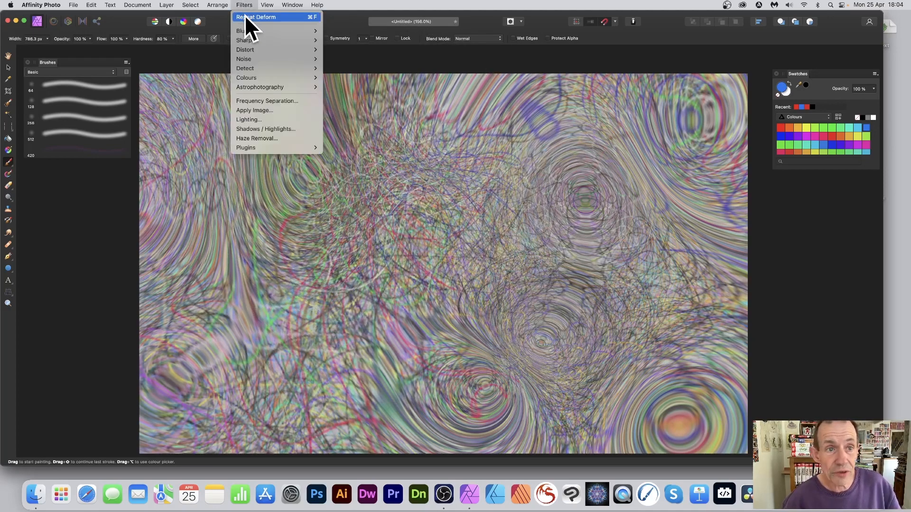
left_click(258, 18)
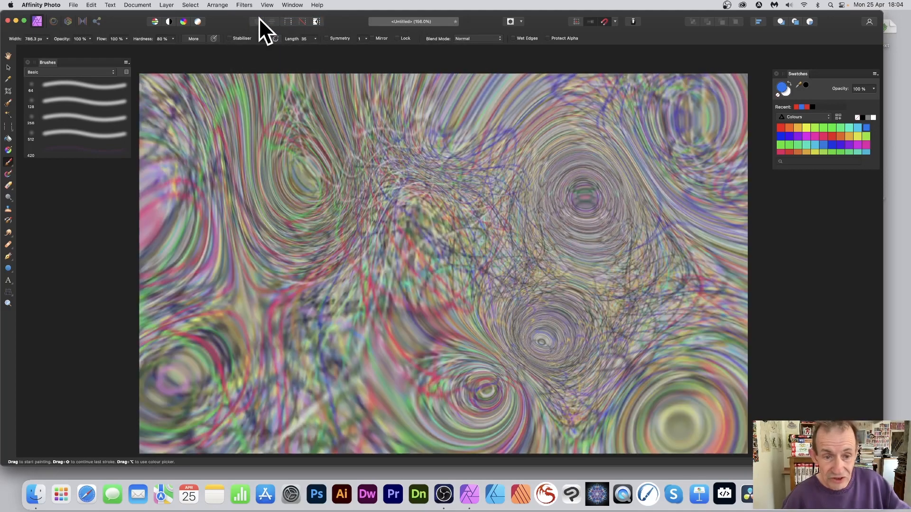
left_click(247, 4)
left_click(247, 15)
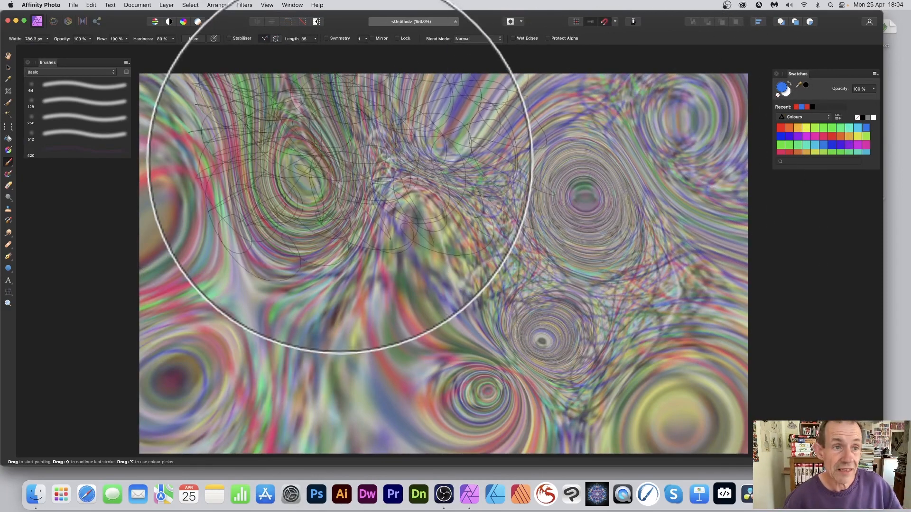
Step: Add a Levels adjustment layer with the white level at 72% and gamma at 1.353
left_click(167, 5)
mouse_move(186, 124)
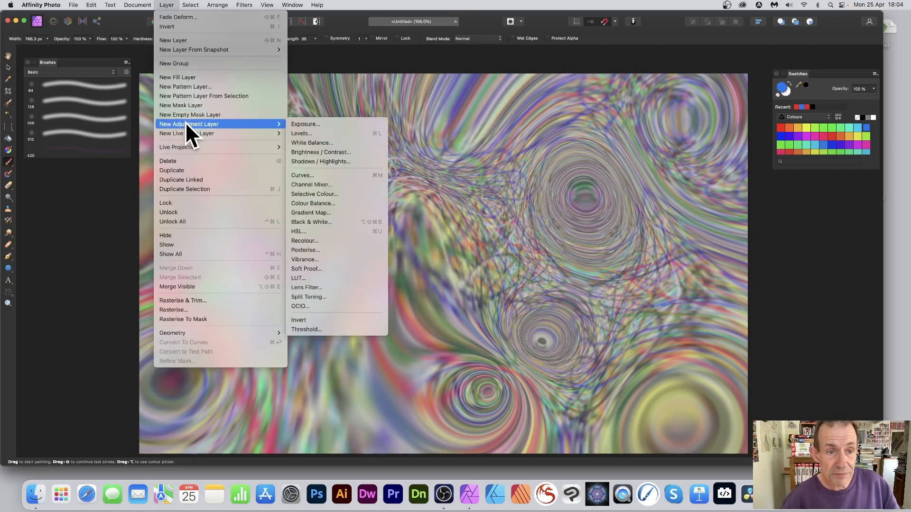
left_click(326, 133)
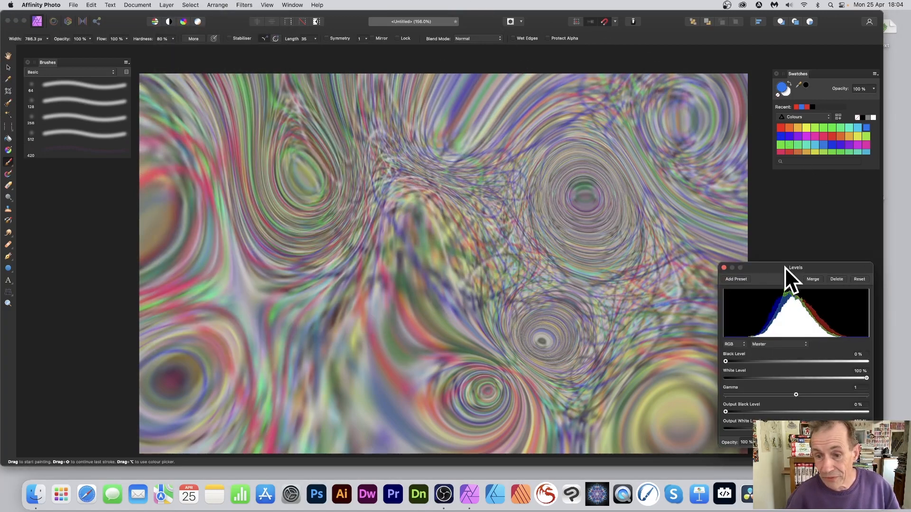
left_click_drag(784, 267, 432, 147)
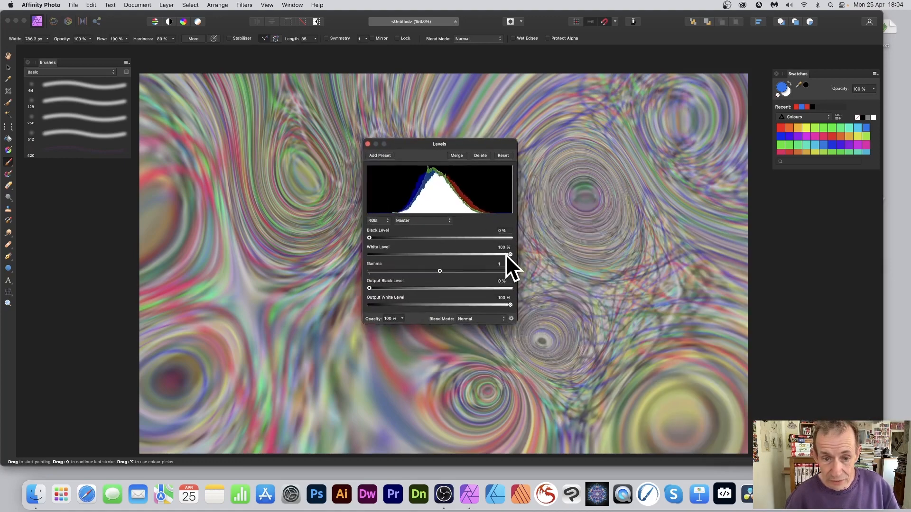
left_click_drag(506, 255, 467, 271)
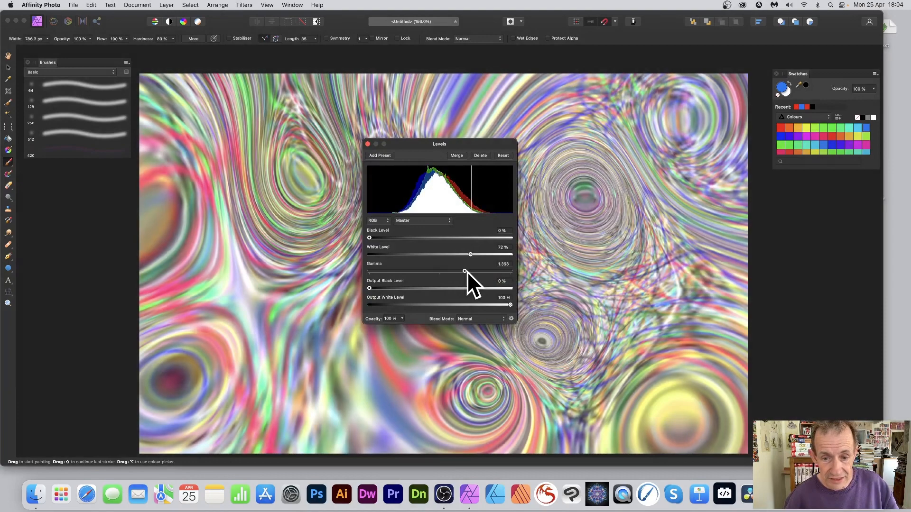
left_click(368, 144)
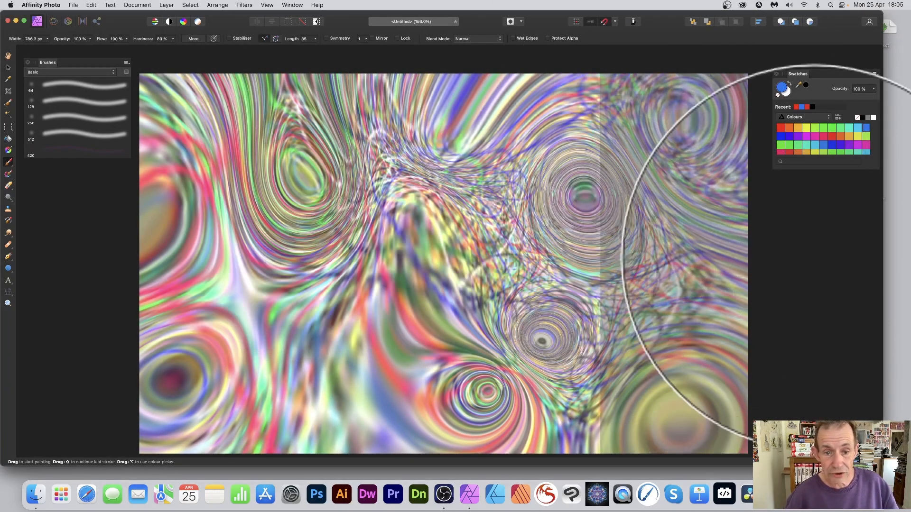
Step: Switch to the Move tool and look through the available brush tool variants
left_click(8, 67)
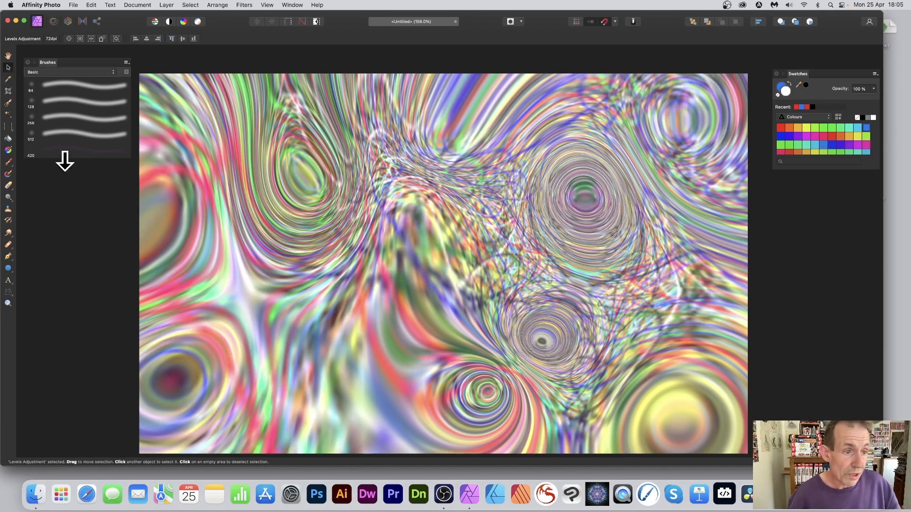
left_click(10, 164)
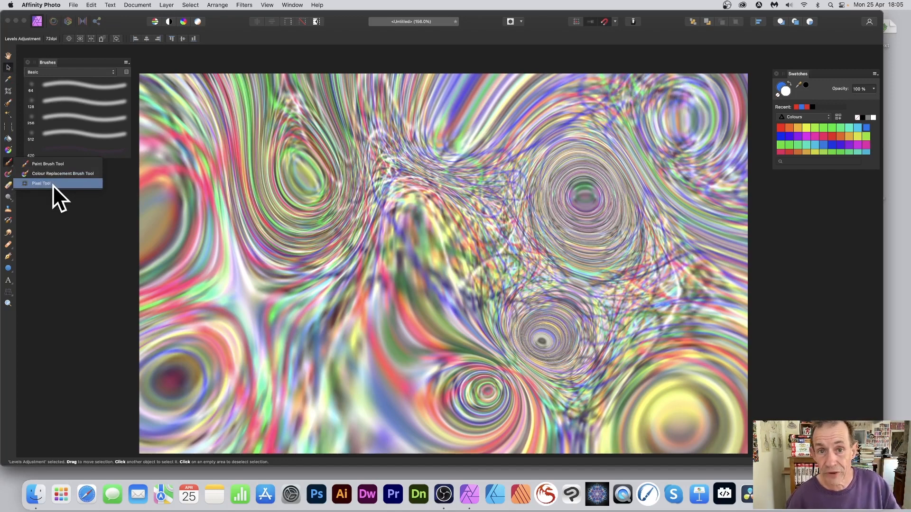
left_click(337, 169)
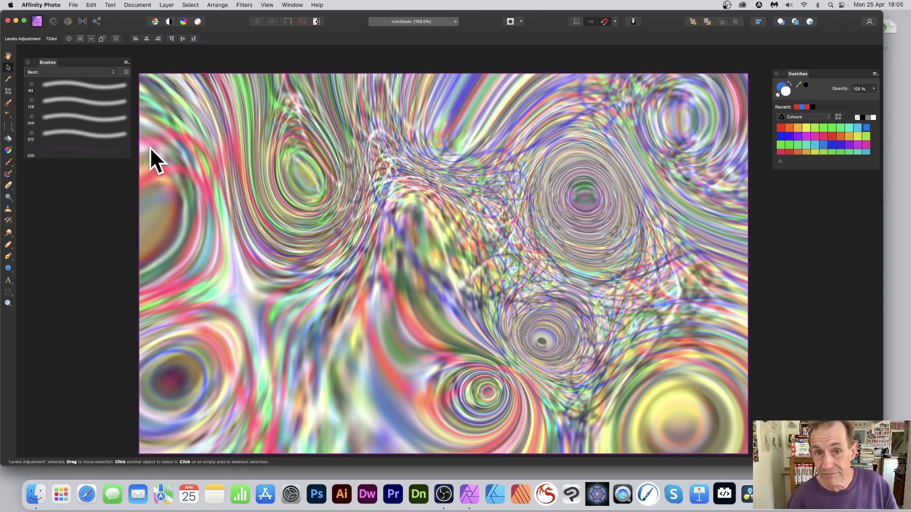